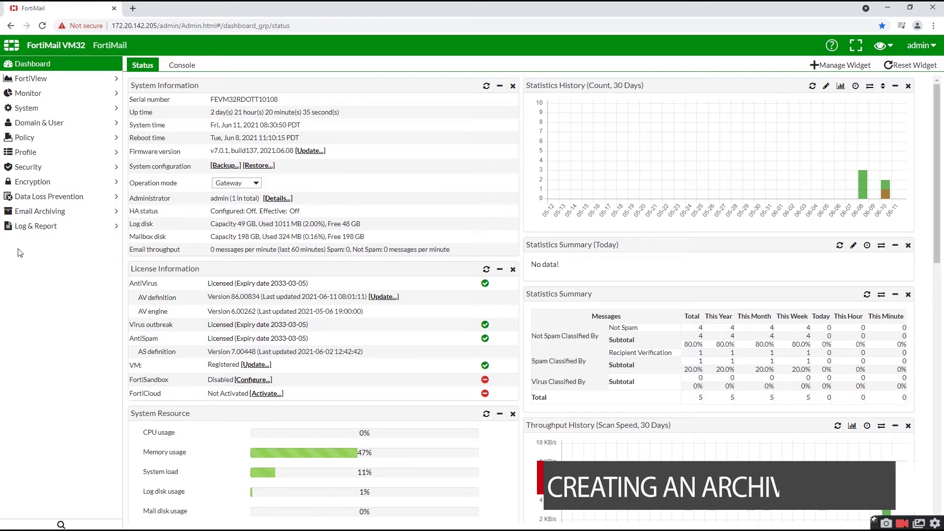
Step: Start a new email archive account named Test and enter the account password
{"action": "left_click", "coordinate": [30, 212]}
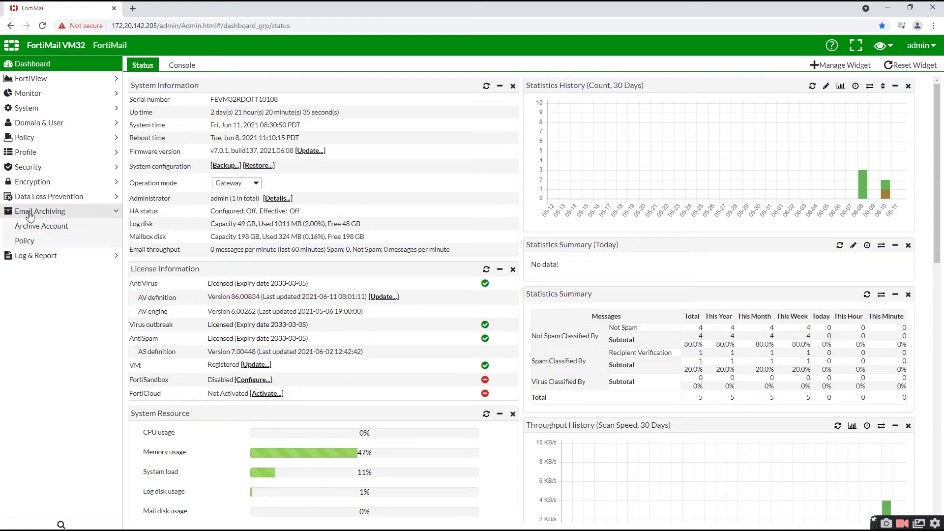
{"action": "left_click", "coordinate": [32, 227]}
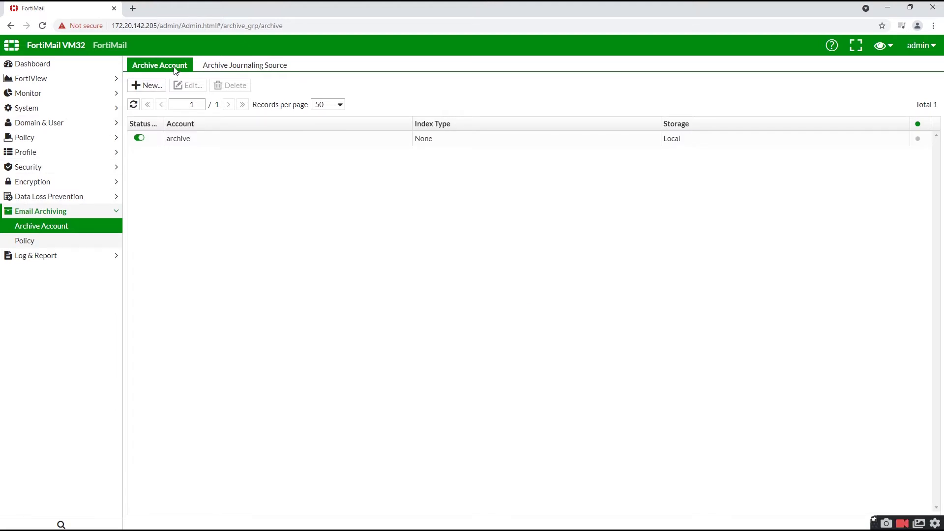
{"action": "left_click", "coordinate": [151, 86]}
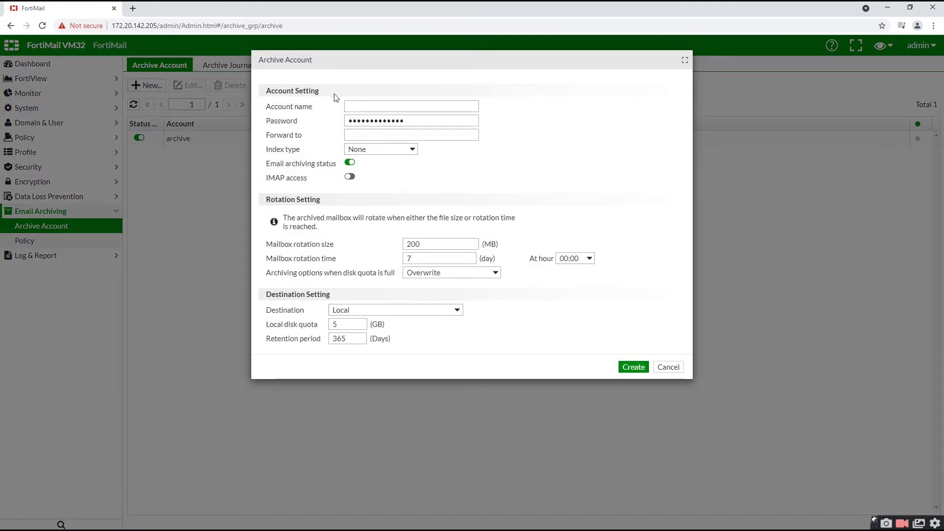
{"action": "left_click", "coordinate": [371, 105]}
{"action": "type", "text": "Test"}
{"action": "key", "text": "Tab"}
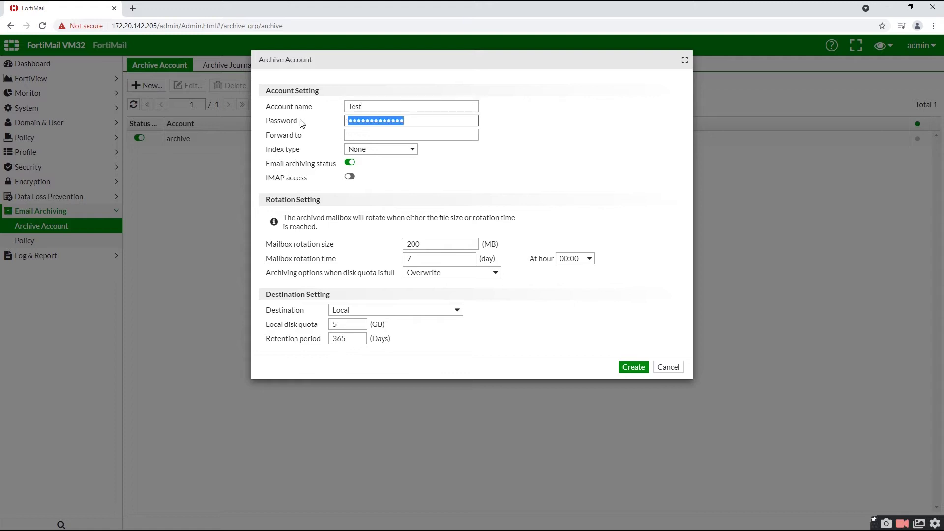
{"action": "type", "text": "********"}
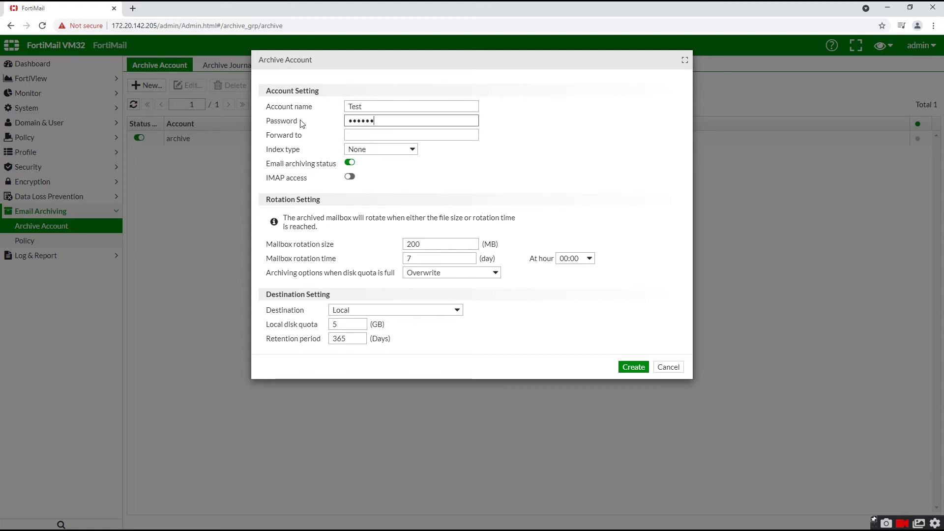
Step: Set the archive account's index type to Header, keep email archiving status on, and enable IMAP access
{"action": "left_click", "coordinate": [410, 150]}
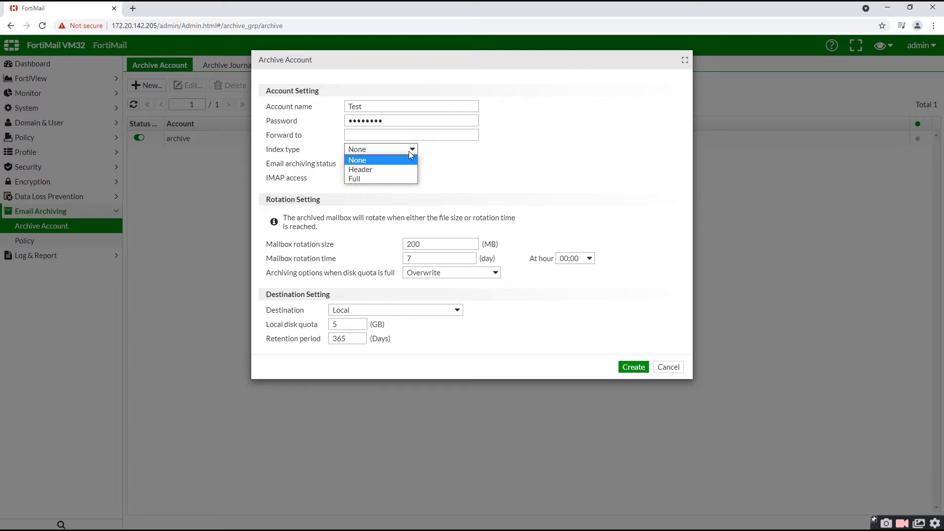
{"action": "left_click", "coordinate": [390, 168]}
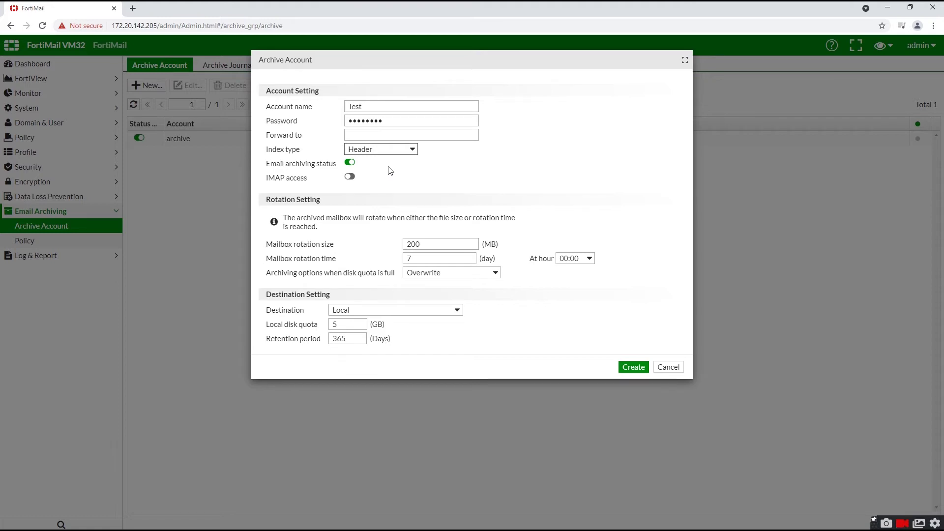
{"action": "left_click", "coordinate": [350, 165]}
{"action": "left_click", "coordinate": [350, 164]}
{"action": "left_click", "coordinate": [350, 177]}
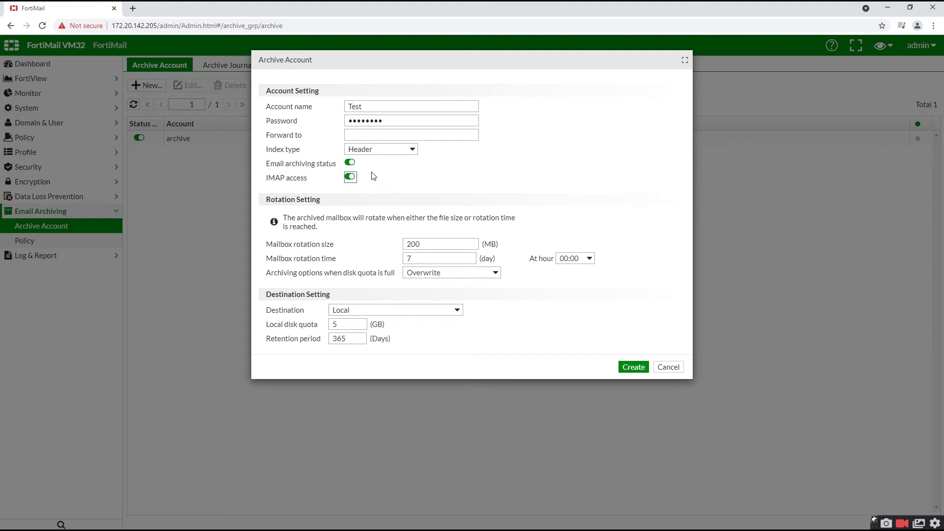
Step: Keep Overwrite as the full disk quota option and Local as the destination, and create the archive account
{"action": "left_click", "coordinate": [467, 245]}
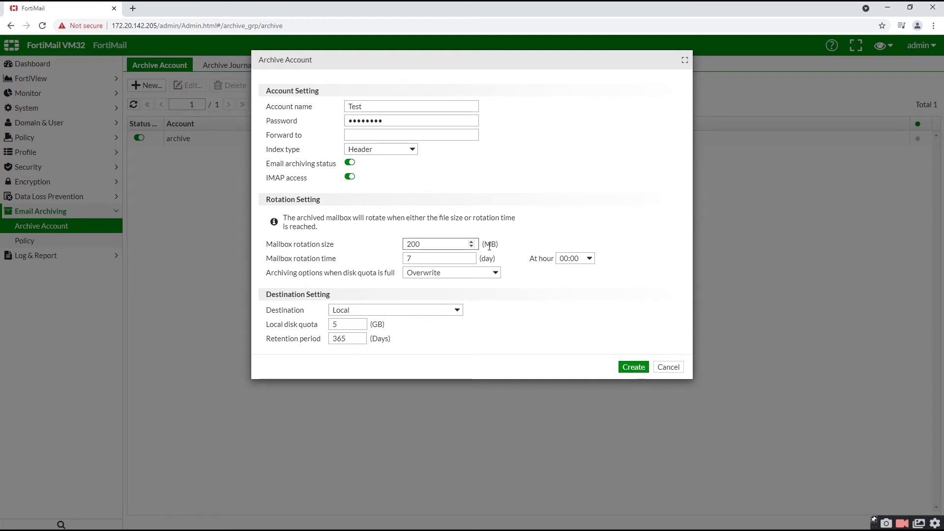
{"action": "left_click", "coordinate": [495, 273]}
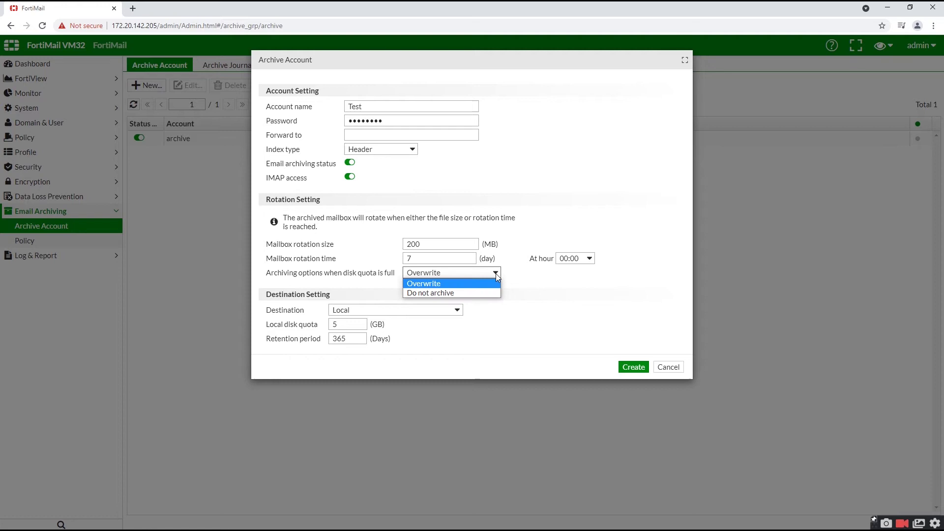
{"action": "left_click", "coordinate": [463, 280]}
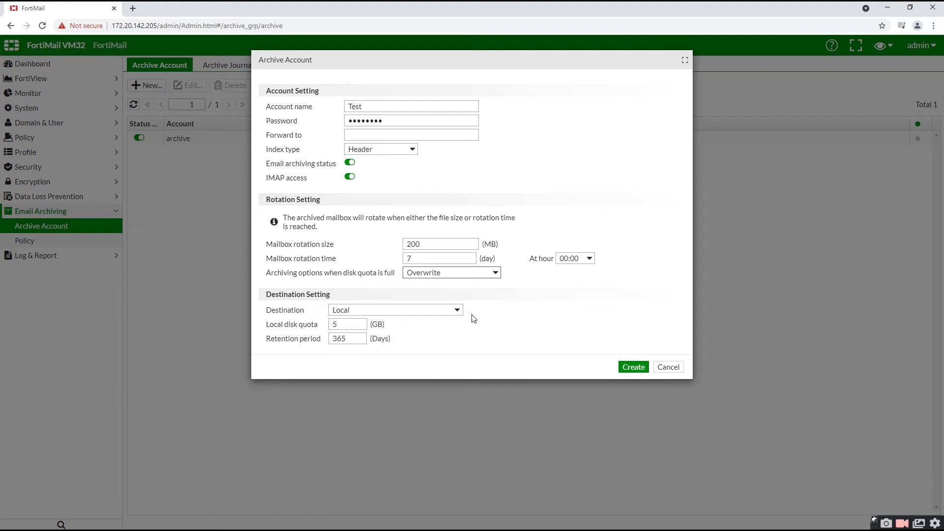
{"action": "left_click", "coordinate": [456, 312]}
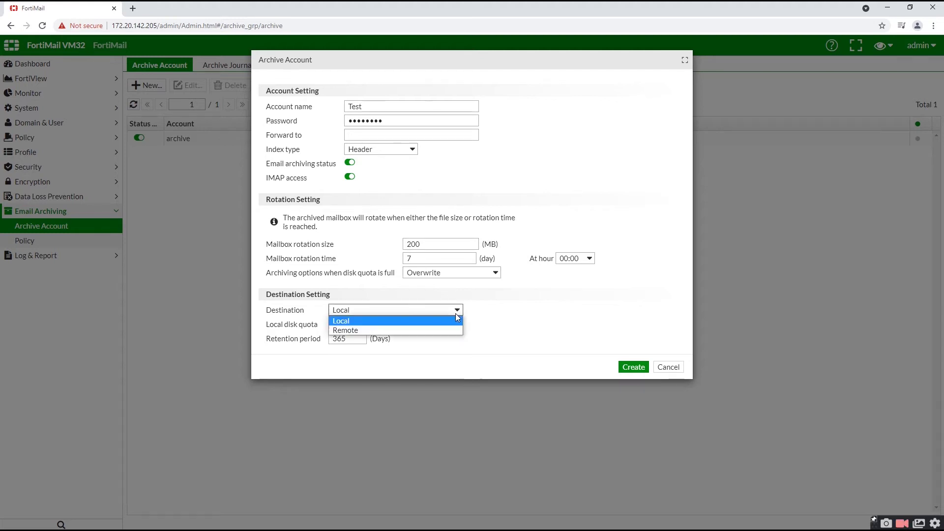
{"action": "left_click", "coordinate": [403, 323]}
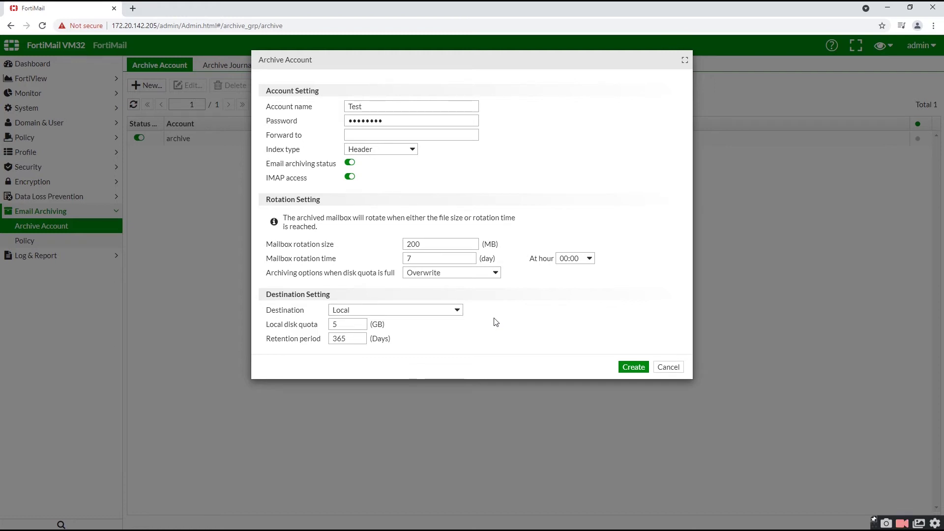
{"action": "left_click", "coordinate": [629, 370]}
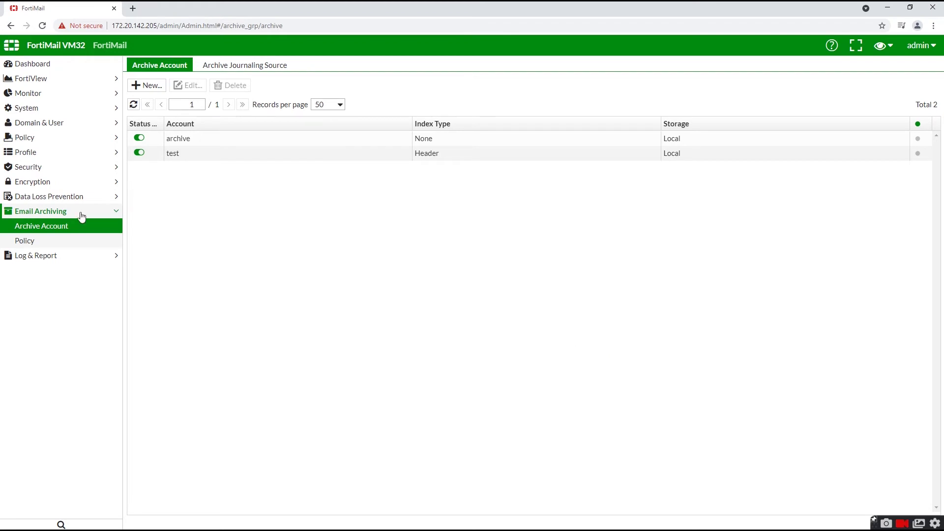
Step: Start a new email archive policy for the test account with Sender as the policy type
{"action": "left_click", "coordinate": [25, 240]}
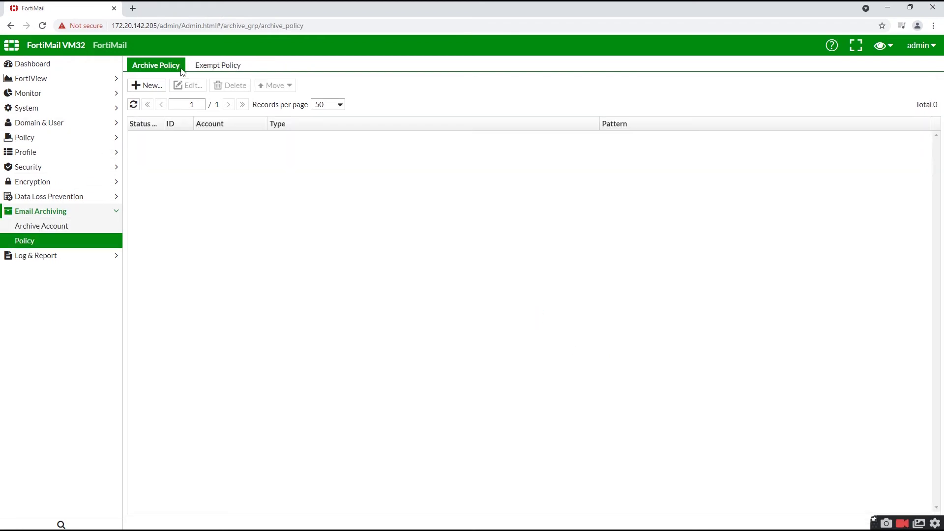
{"action": "left_click", "coordinate": [154, 85]}
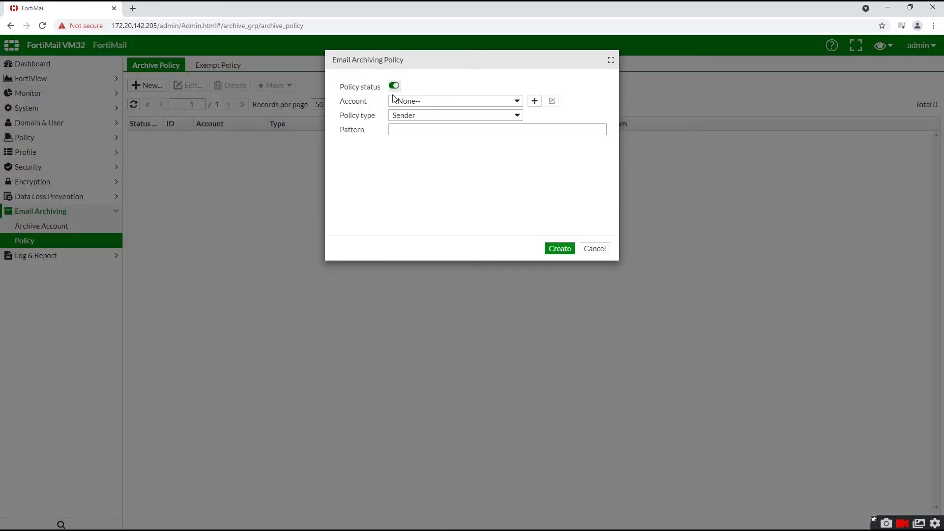
{"action": "left_click", "coordinate": [517, 101]}
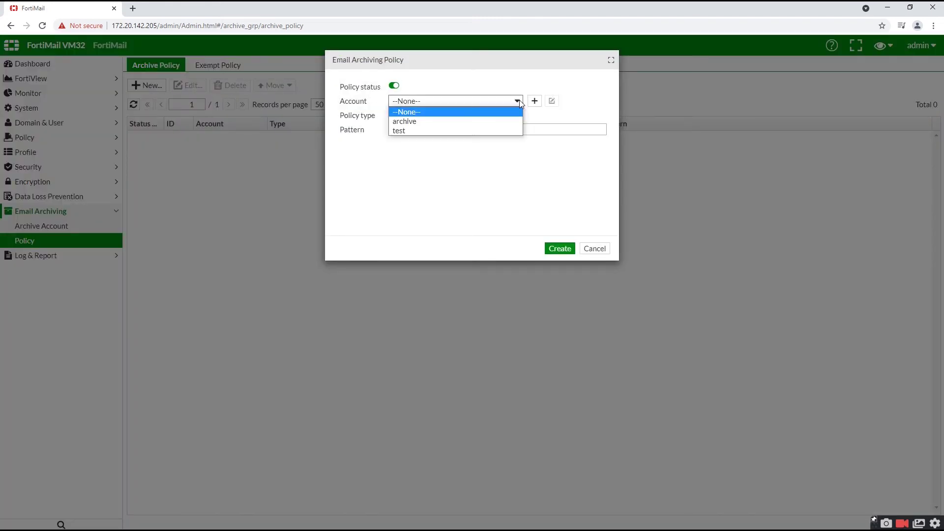
{"action": "left_click", "coordinate": [459, 131]}
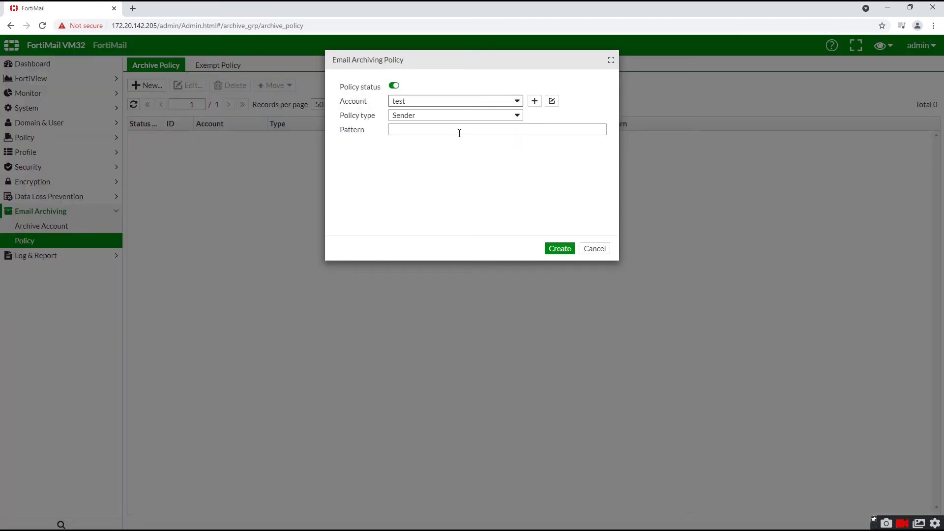
{"action": "left_click", "coordinate": [520, 119]}
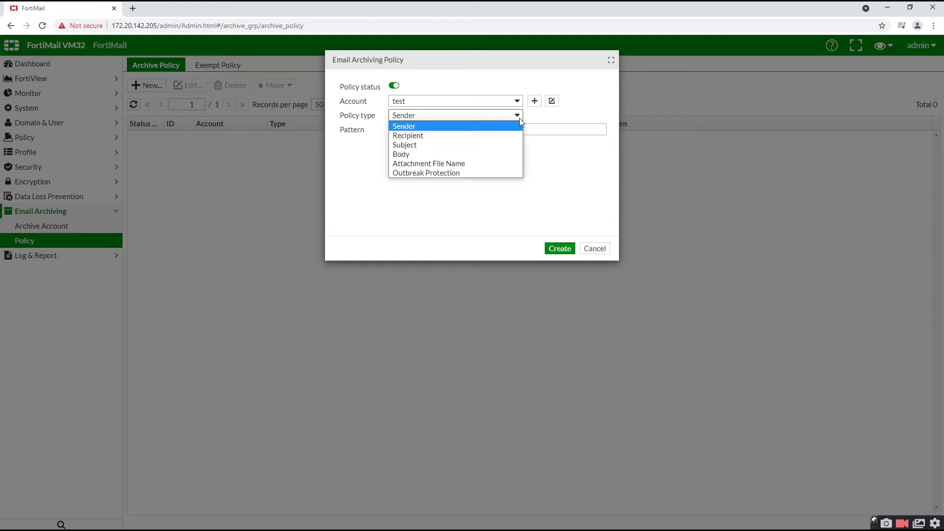
{"action": "left_click", "coordinate": [480, 127]}
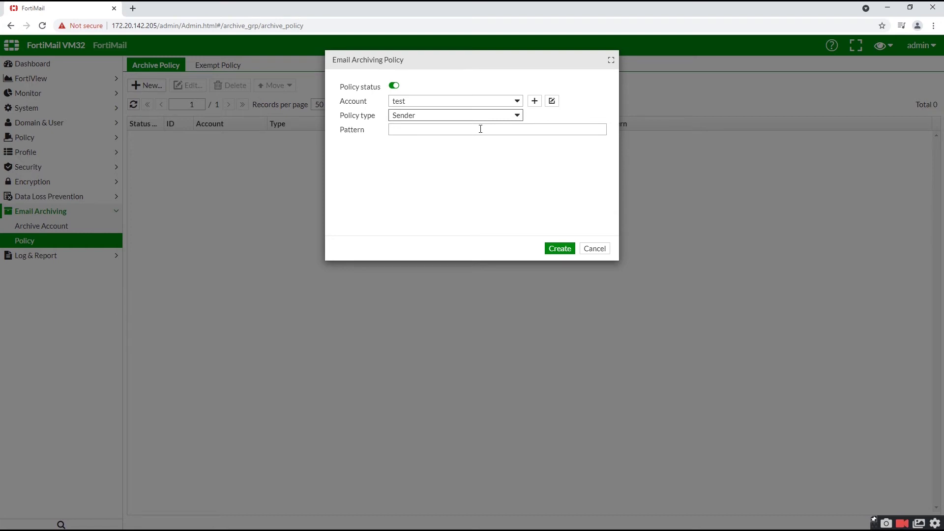
{"action": "left_click", "coordinate": [441, 131]}
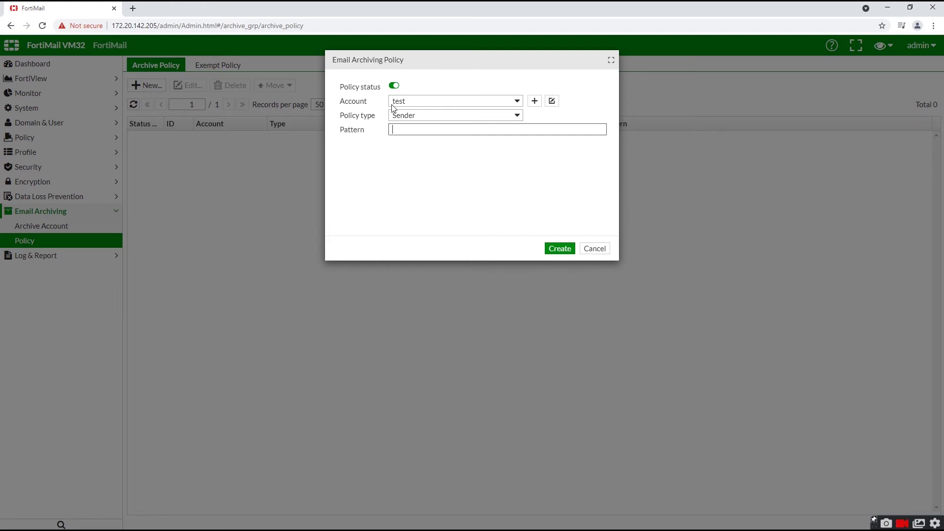
{"action": "type", "text": "*@example.com"}
{"action": "left_click", "coordinate": [557, 249]}
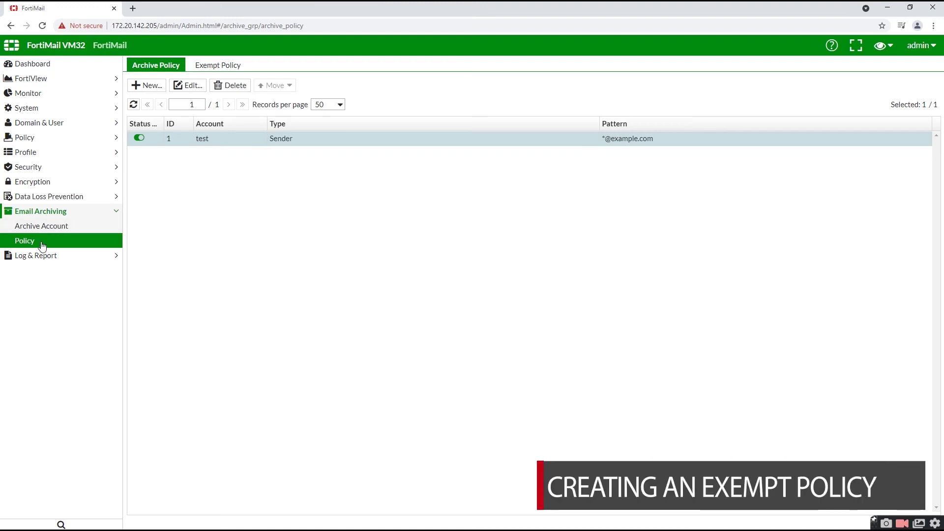
Step: Start a new email archiving exempt policy for the test account with Sender as the policy type
{"action": "left_click", "coordinate": [213, 67]}
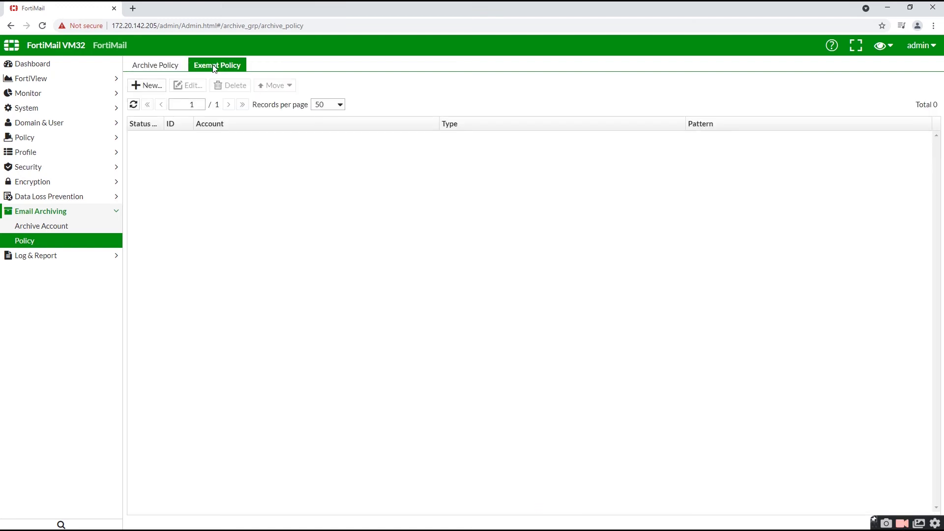
{"action": "left_click", "coordinate": [146, 86]}
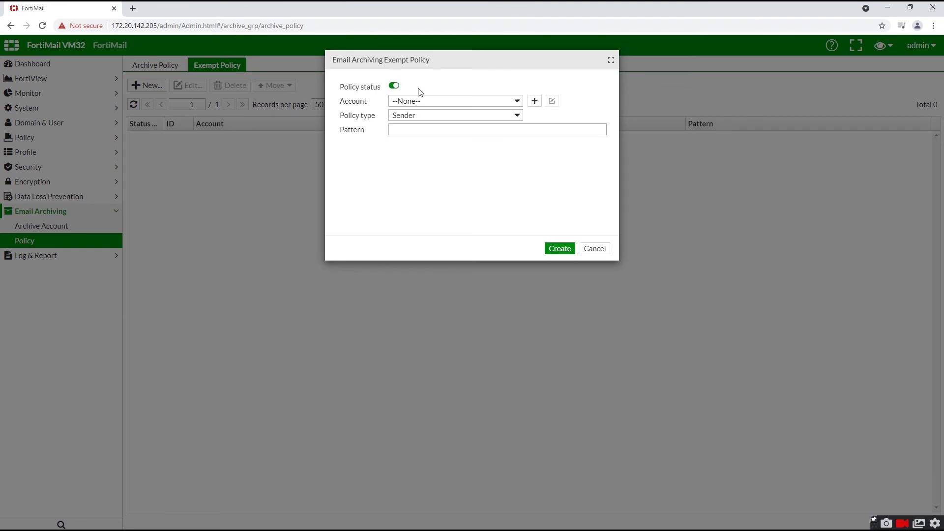
{"action": "left_click", "coordinate": [519, 101]}
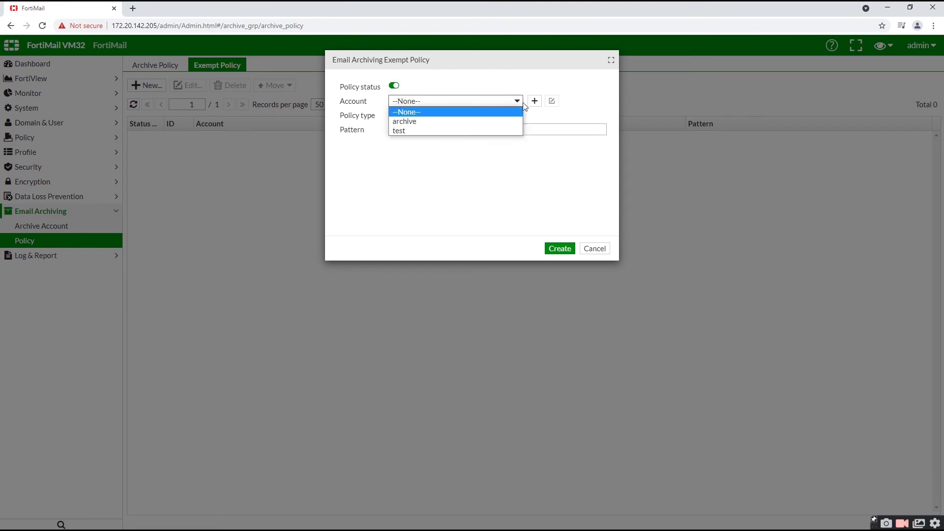
{"action": "left_click", "coordinate": [456, 131]}
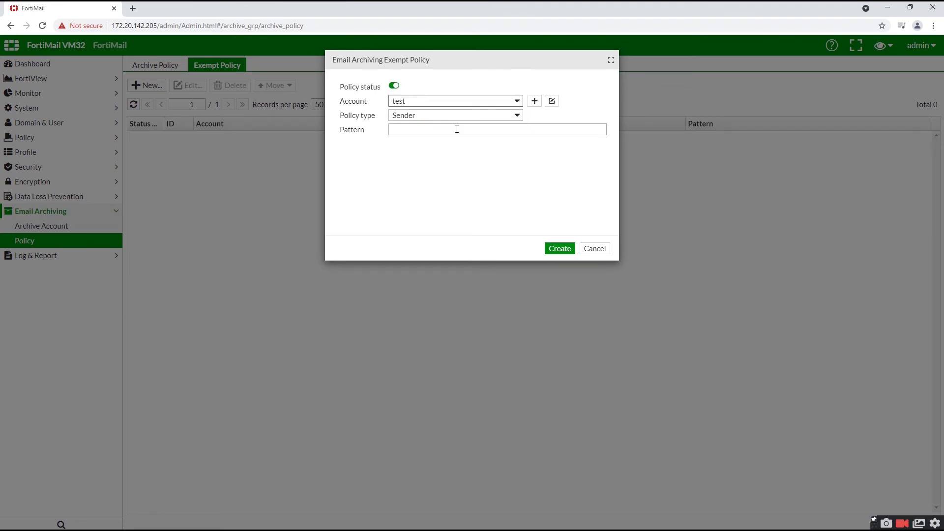
{"action": "left_click", "coordinate": [518, 117]}
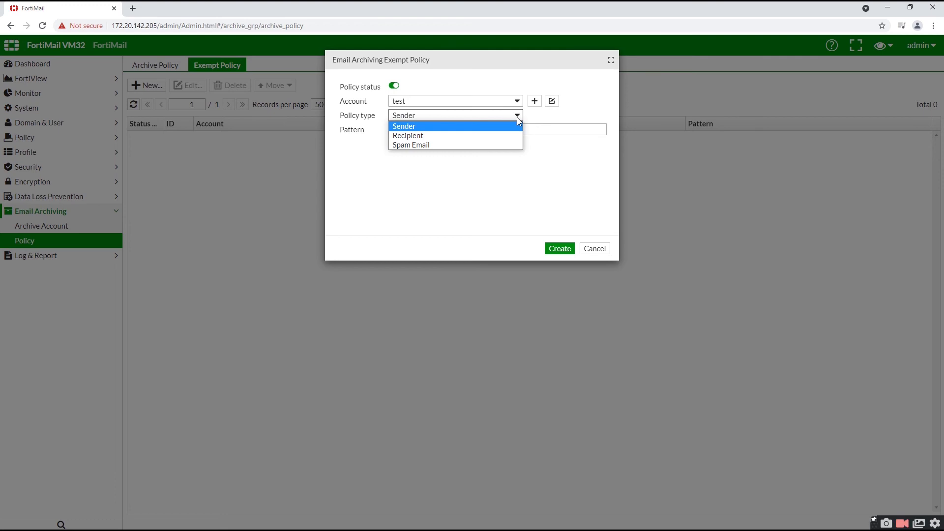
{"action": "left_click", "coordinate": [491, 126]}
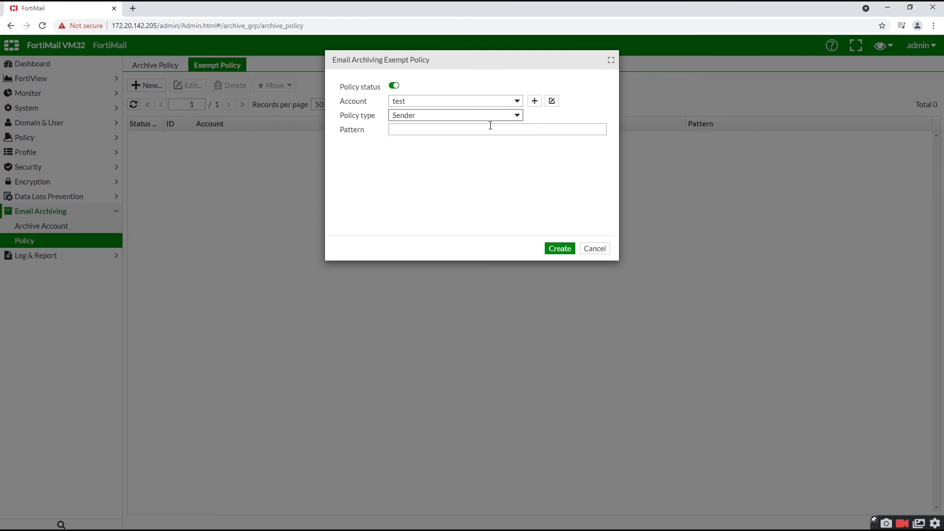
{"action": "left_click", "coordinate": [478, 130]}
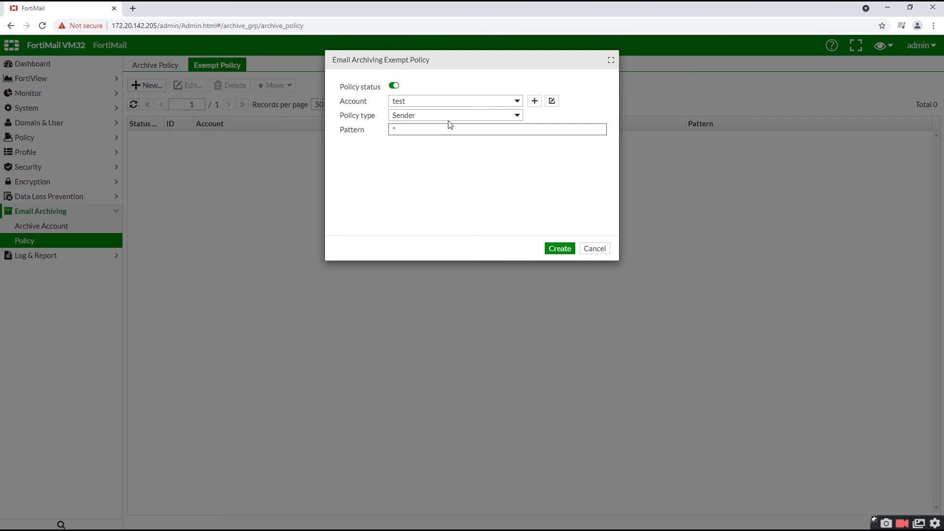
{"action": "type", "text": "*@test.com"}
{"action": "left_click", "coordinate": [557, 249]}
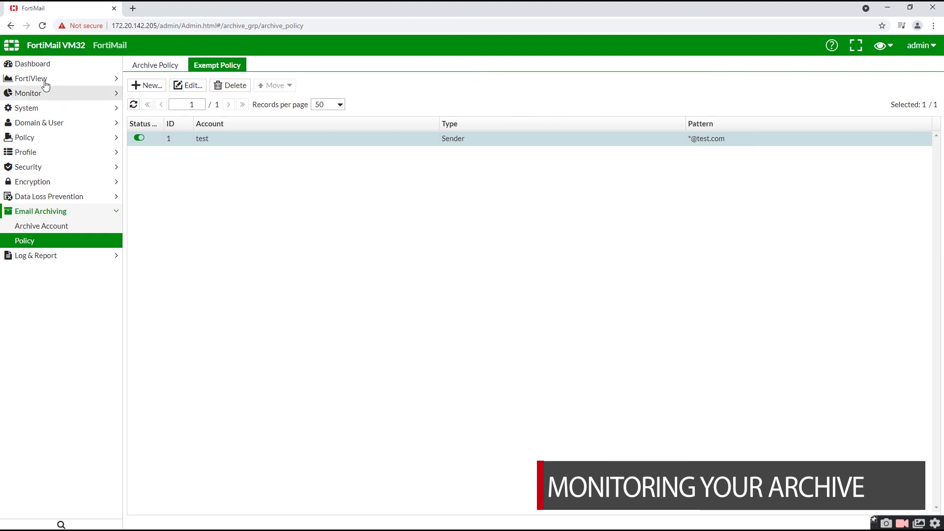
Step: View the archived mail folders of the test account in the archive monitor
{"action": "left_click", "coordinate": [16, 98]}
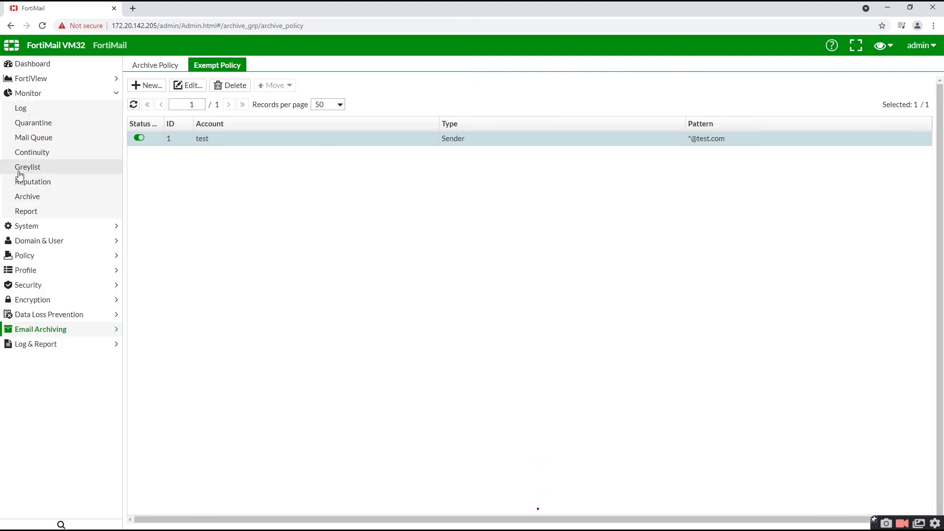
{"action": "left_click", "coordinate": [30, 198]}
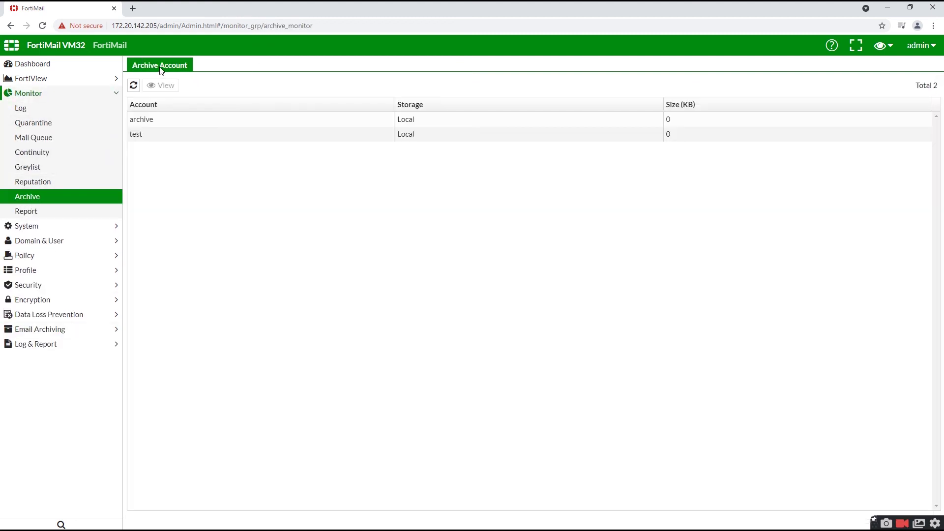
{"action": "left_click", "coordinate": [137, 139]}
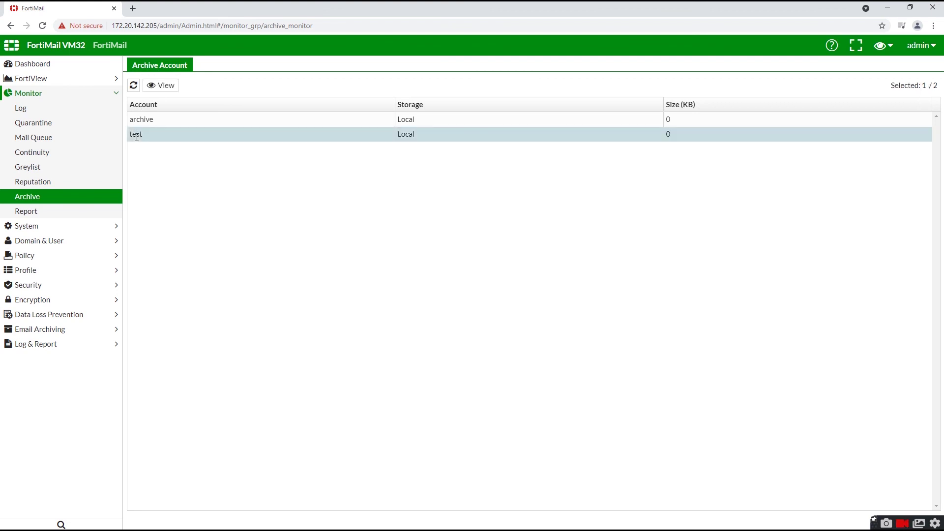
{"action": "left_click", "coordinate": [161, 86]}
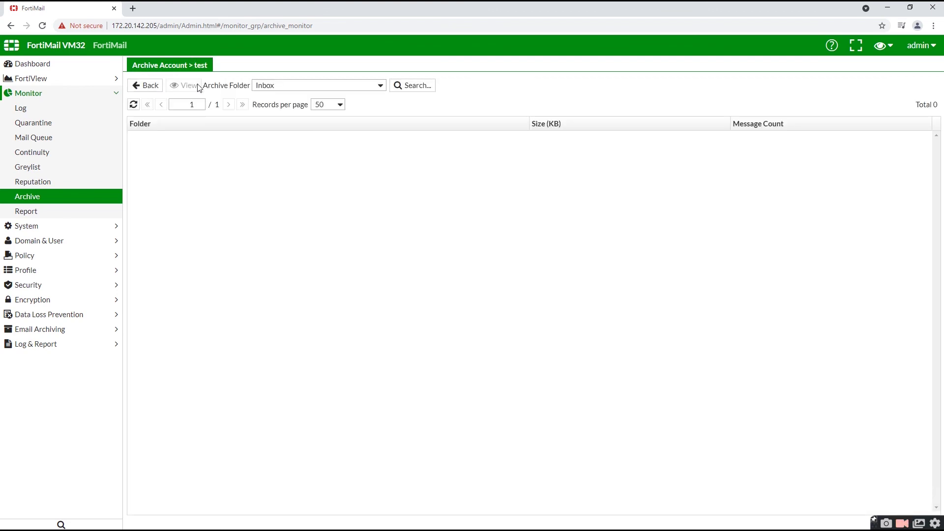
Step: Choose the Inbox archive folder for the test account and open the archived email search
{"action": "left_click", "coordinate": [371, 85]}
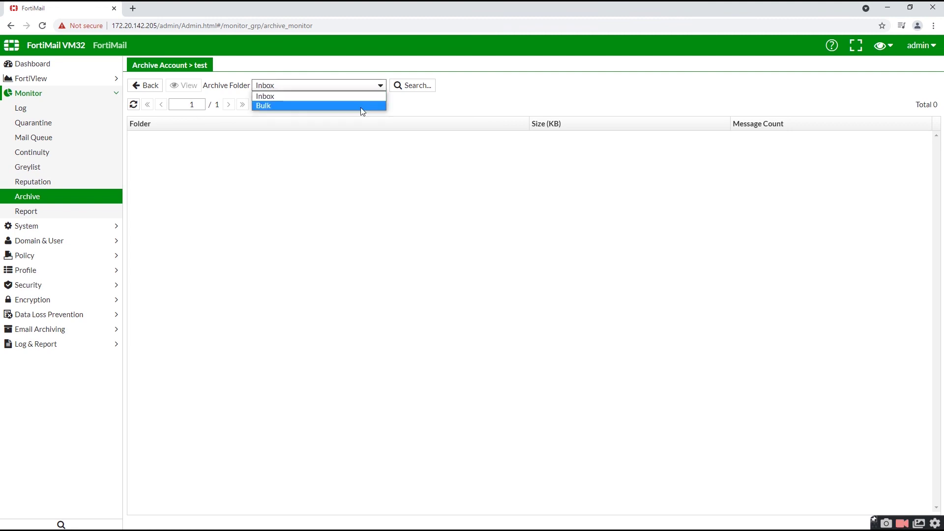
{"action": "left_click", "coordinate": [364, 95]}
{"action": "left_click", "coordinate": [413, 87]}
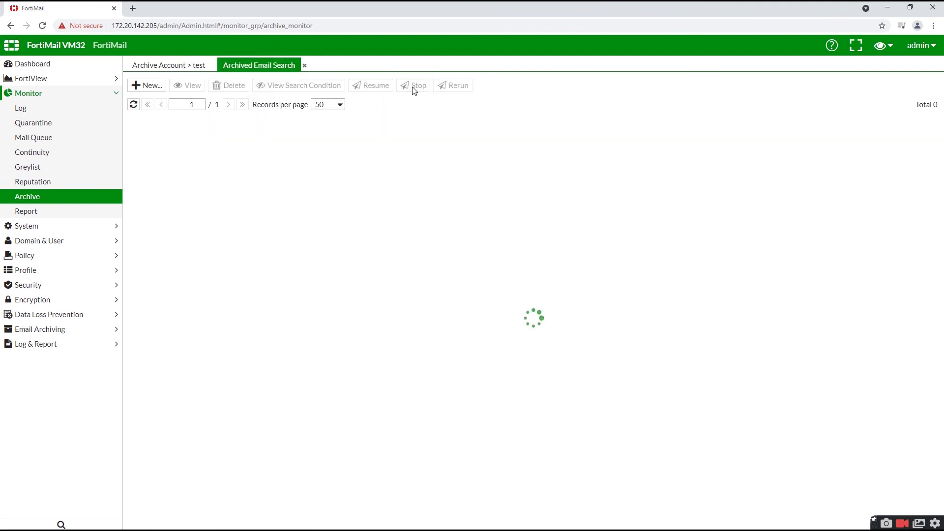